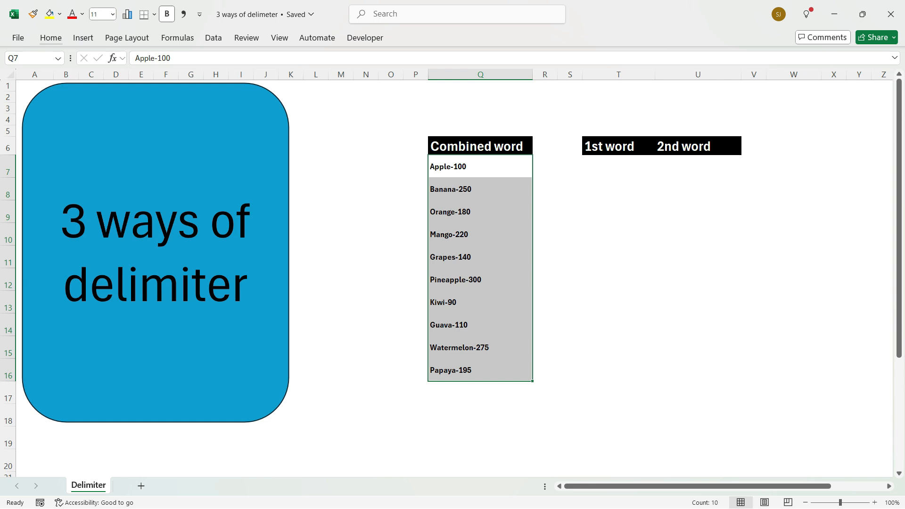
- Start a Text to Columns conversion on the combined words in Q7:Q16
click(481, 166)
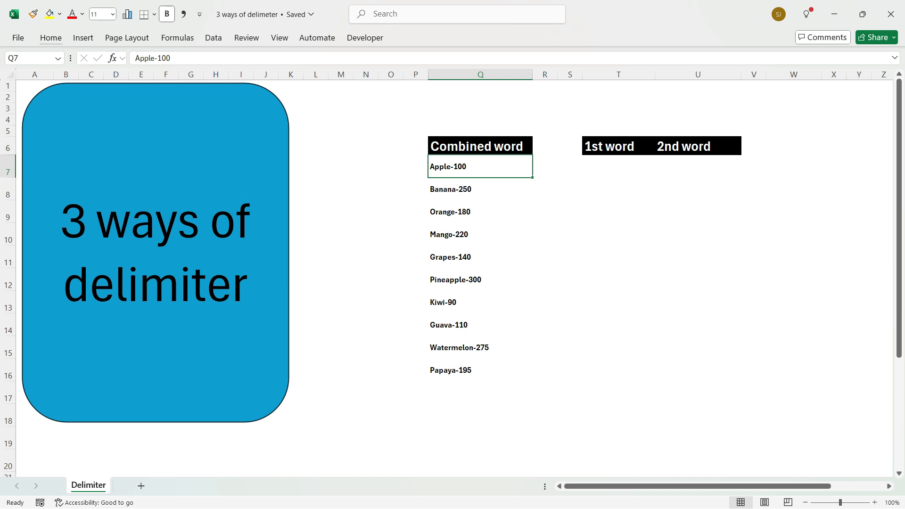
key(Right)
key(Left)
key(shift+Down)
key(shift+Down)
key(shift+Down)
key(shift+Down)
key(shift+Down)
key(shift+Down)
key(shift+Down)
key(shift+Down)
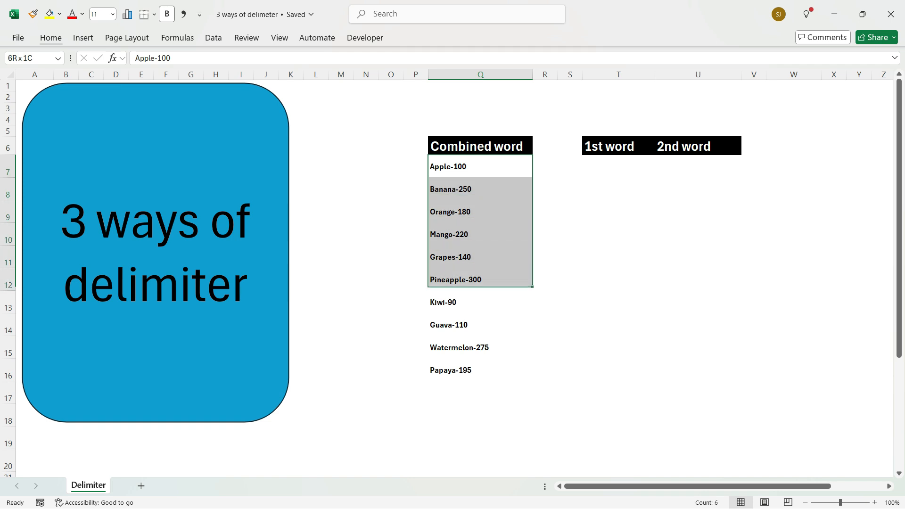
key(shift+Down)
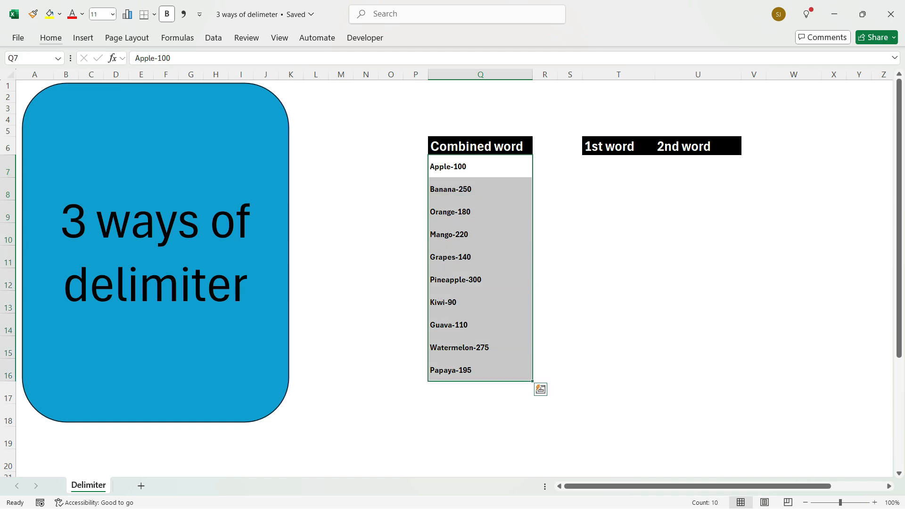
click(213, 38)
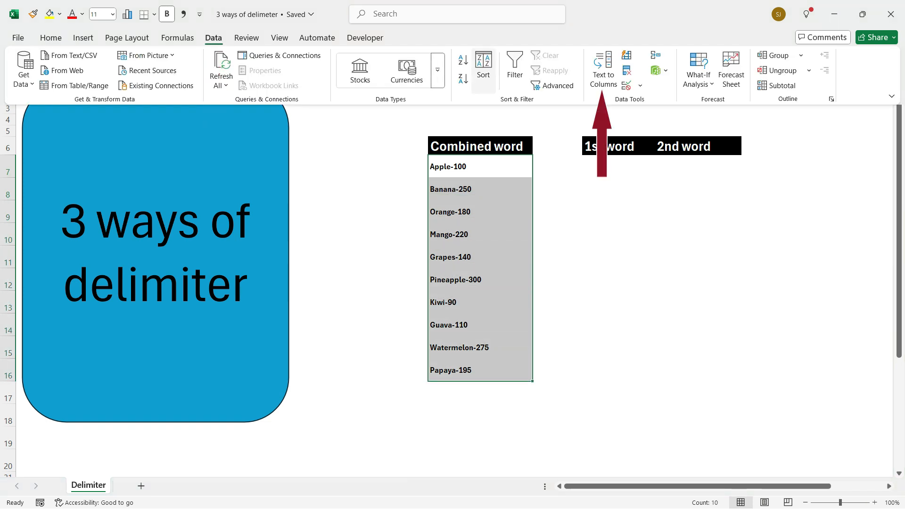
click(603, 70)
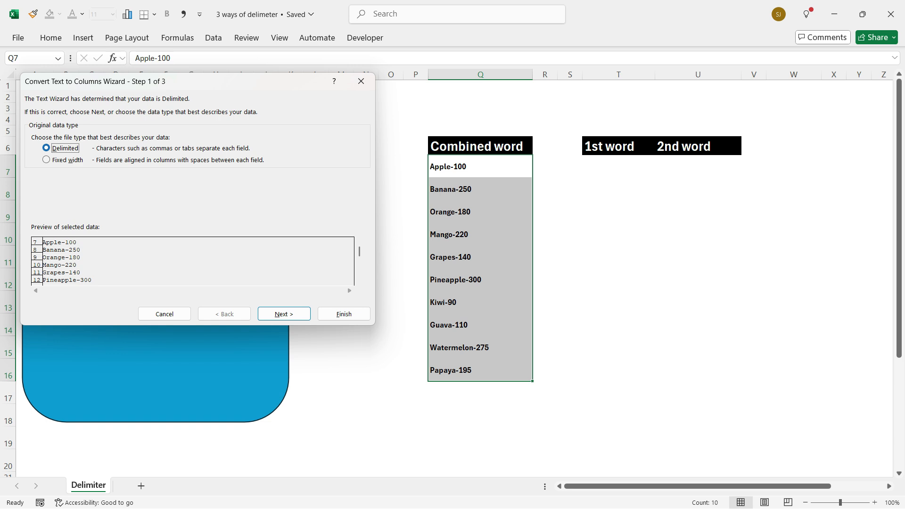
- Keep the data type as Delimited and set a custom hyphen "-" as the only delimiter
key(Return)
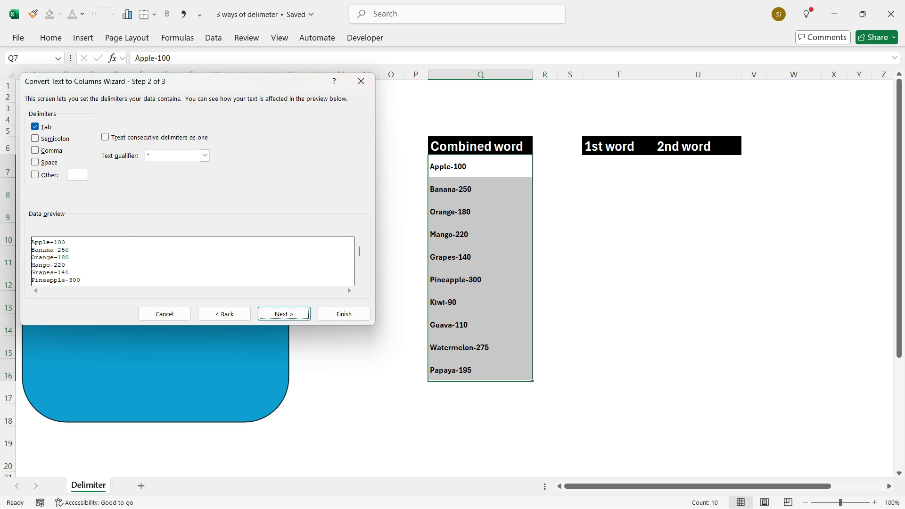
click(34, 127)
click(35, 151)
click(35, 151)
click(35, 174)
text(-)
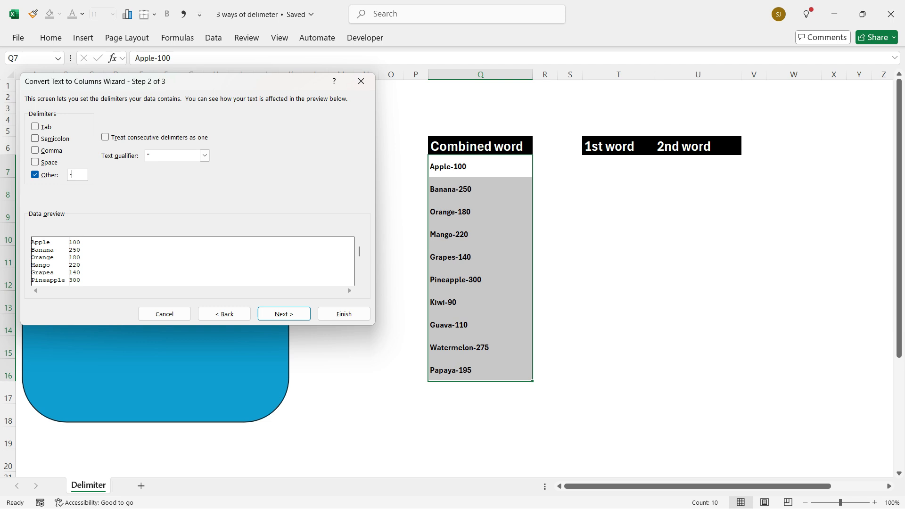
key(Return)
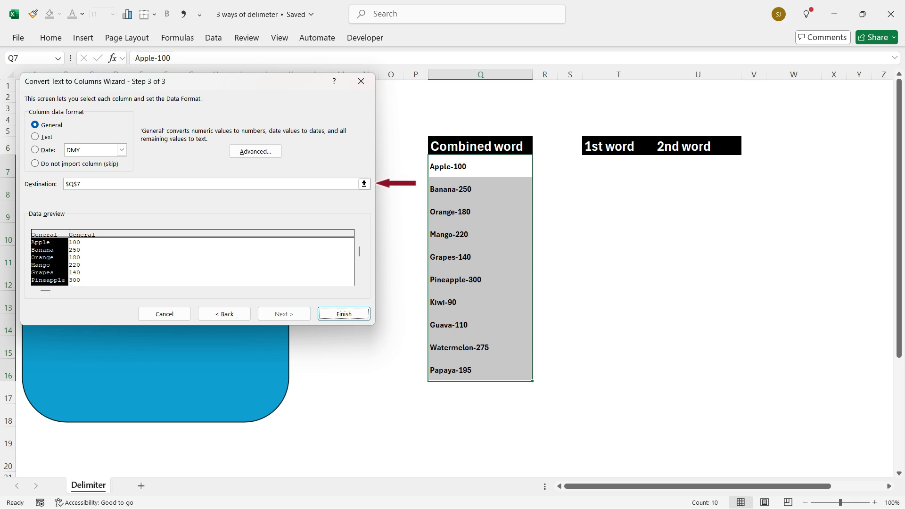
- Finish the Text to Columns conversion with cell $T$7 as the destination, and undo the split
click(364, 183)
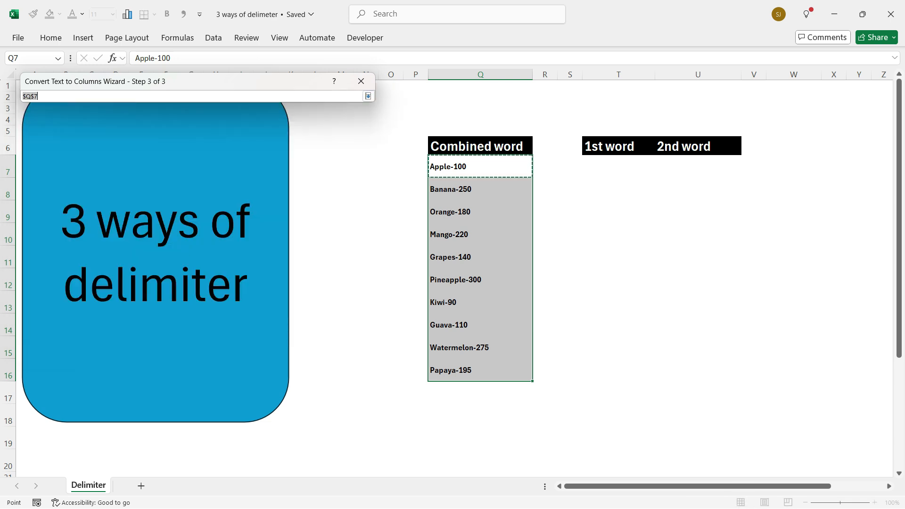
click(618, 167)
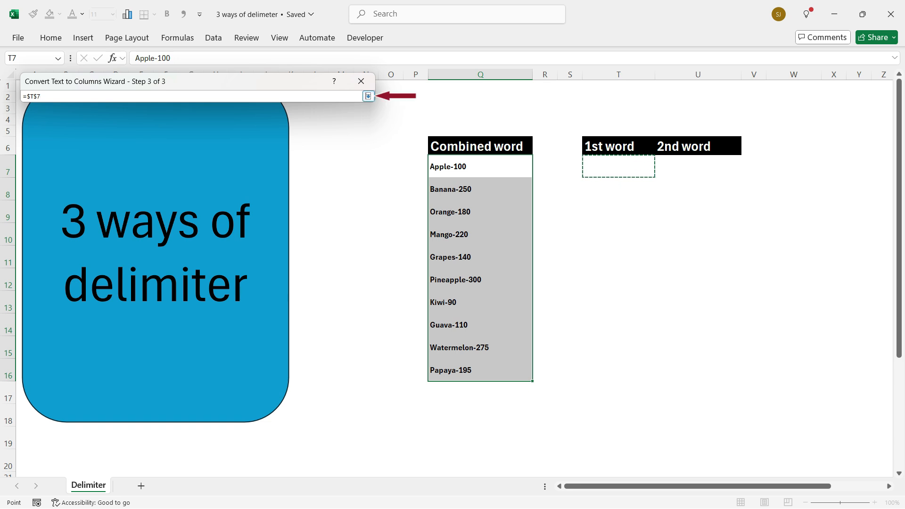
click(368, 96)
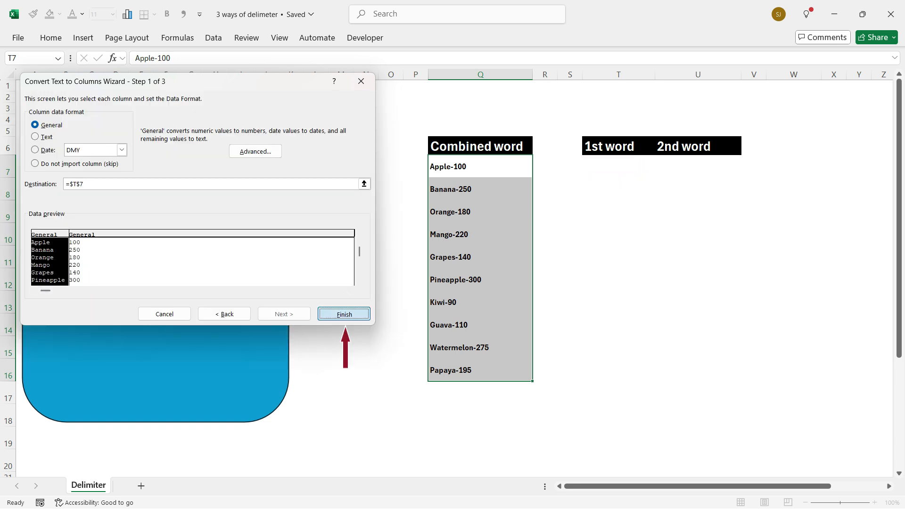
click(343, 313)
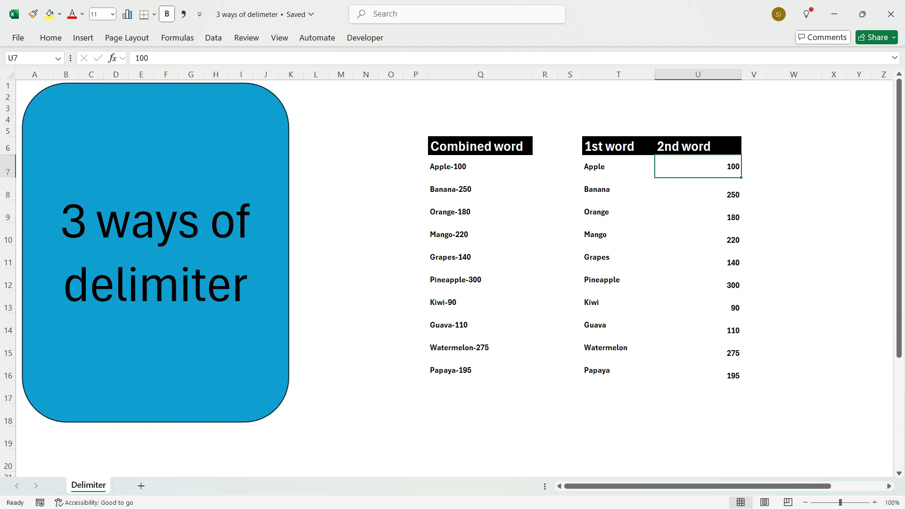
key(ctrl+z)
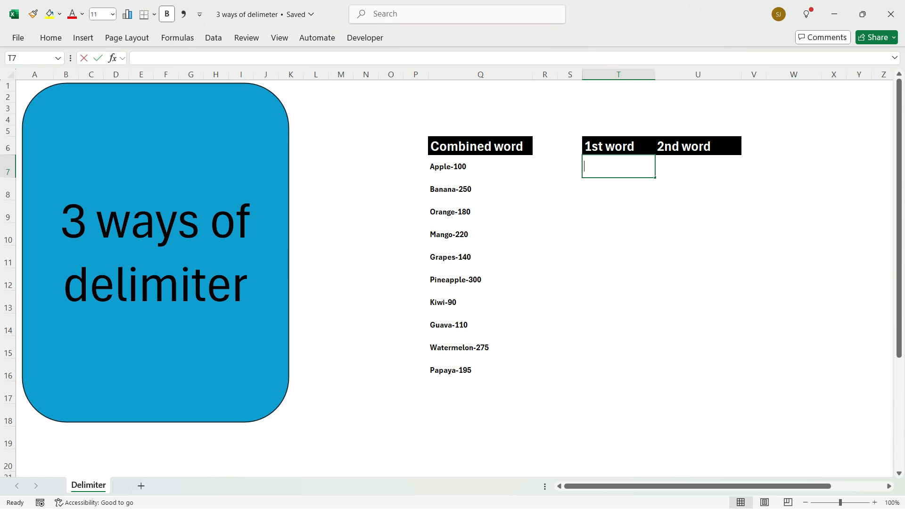
- Enter the formula =TEXTSPLIT(Q7,"-") in cell T7 to split the first combined word at the hyphen
text(=text)
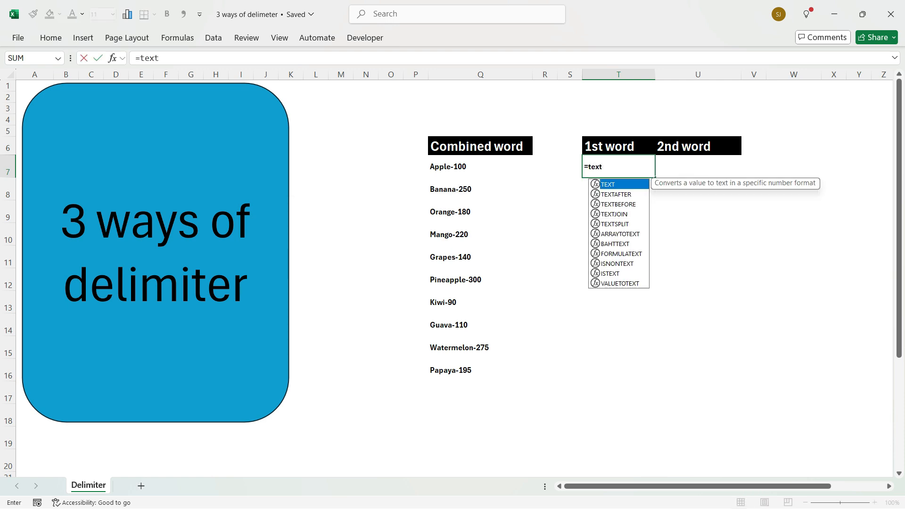
key(Down)
key(Down)
key(Down)
key(Down)
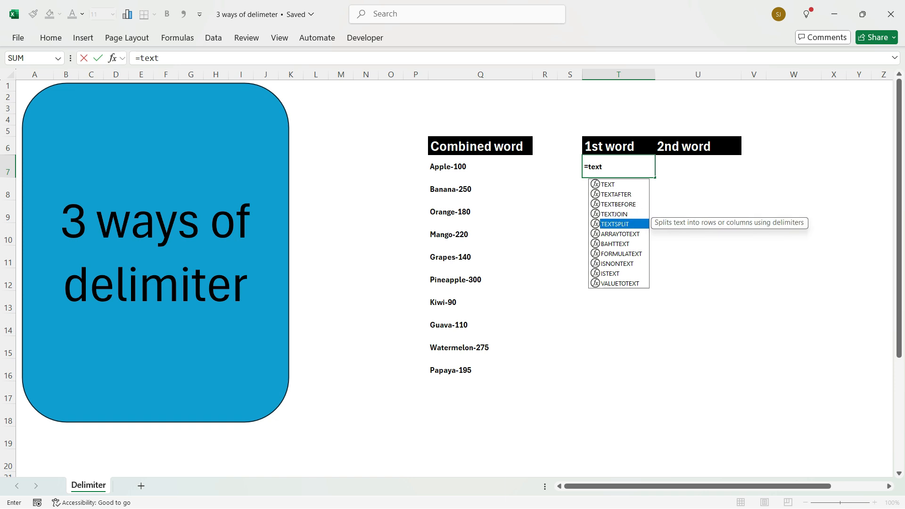
key(Tab)
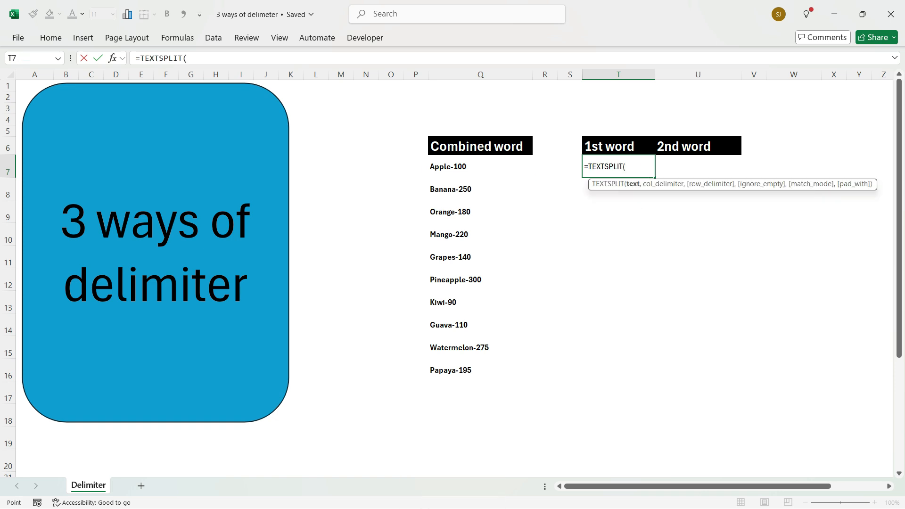
click(480, 166)
text(,)
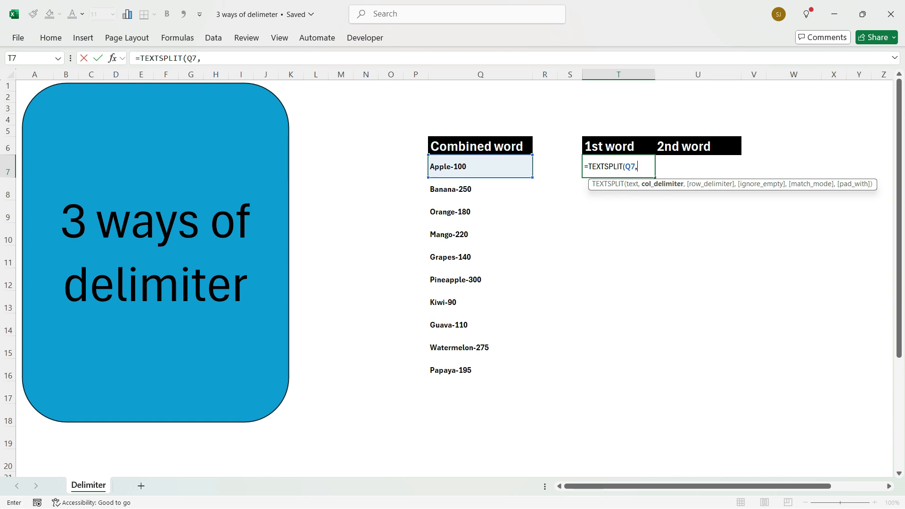
text("-")
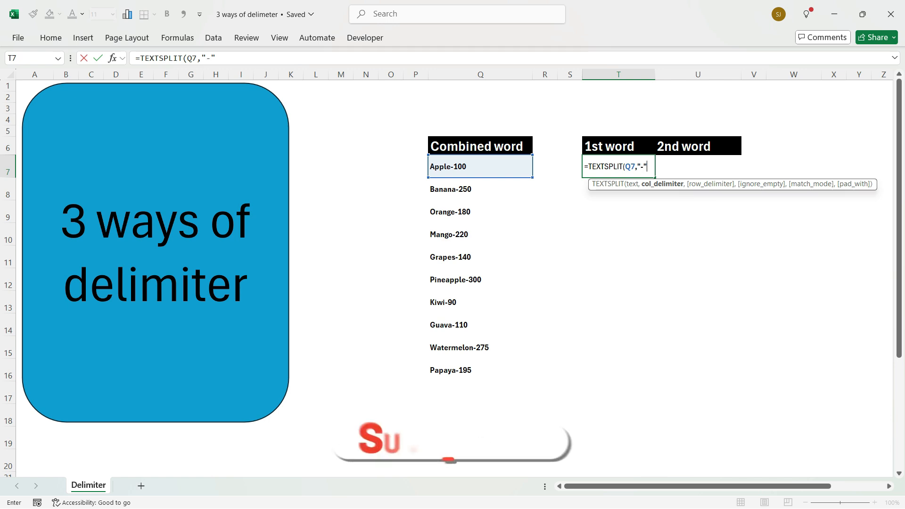
text())
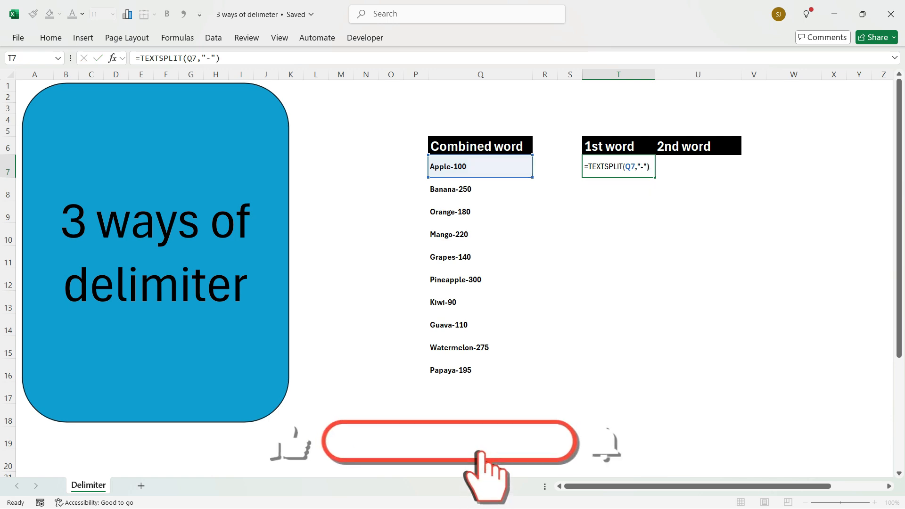
key(Return)
key(Up)
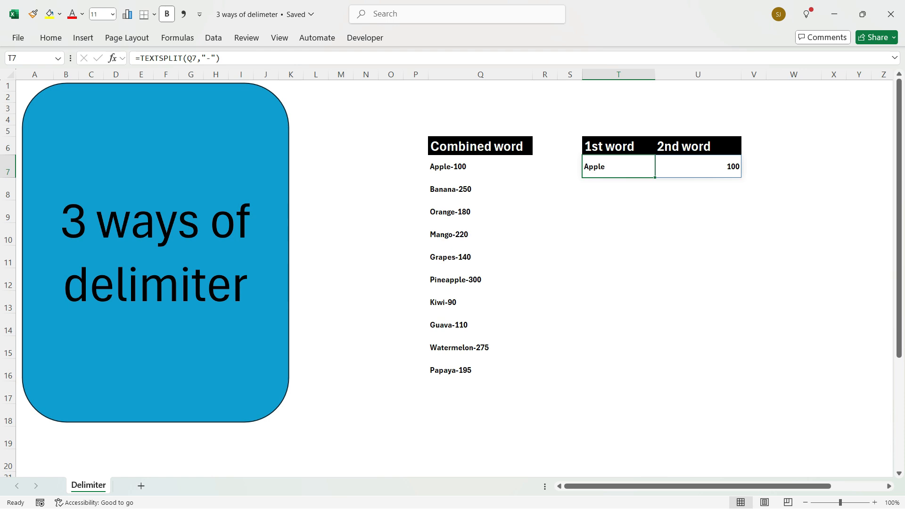
- Fill the TEXTSPLIT formula from row 7 down to row 16, and undo both the fill and the formula entry
key(shift+Right)
drag(742, 178, 742, 382)
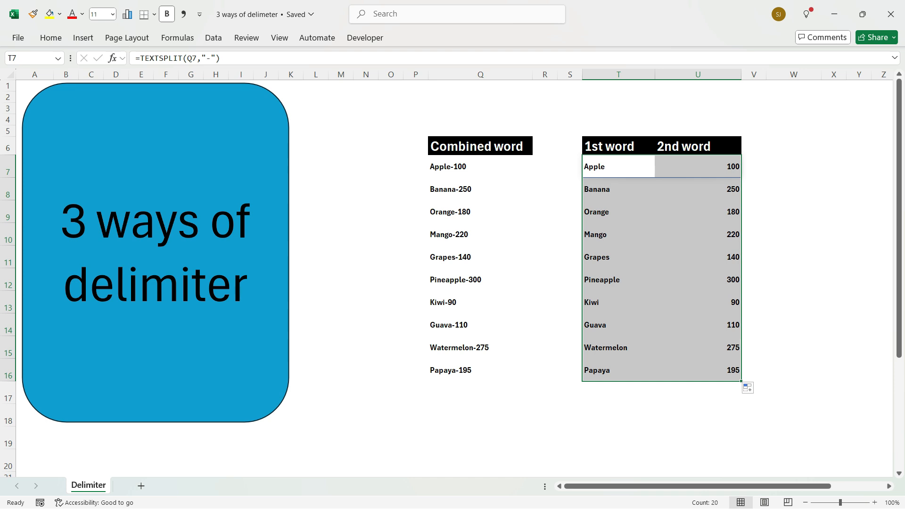
key(ctrl+z)
key(ctrl+z)
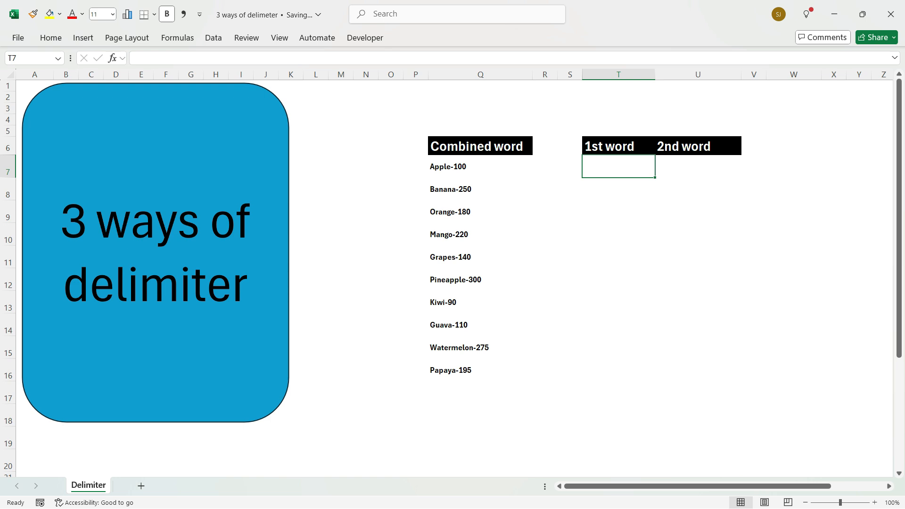
- Enter the formula =SEARCH("-",Q7) in cell T7 to locate the hyphen in the first combined word
text(=se)
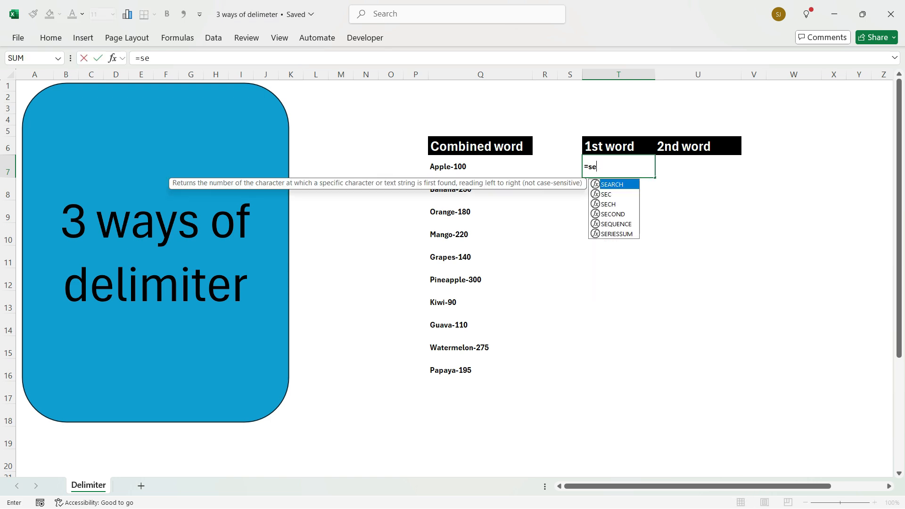
key(Tab)
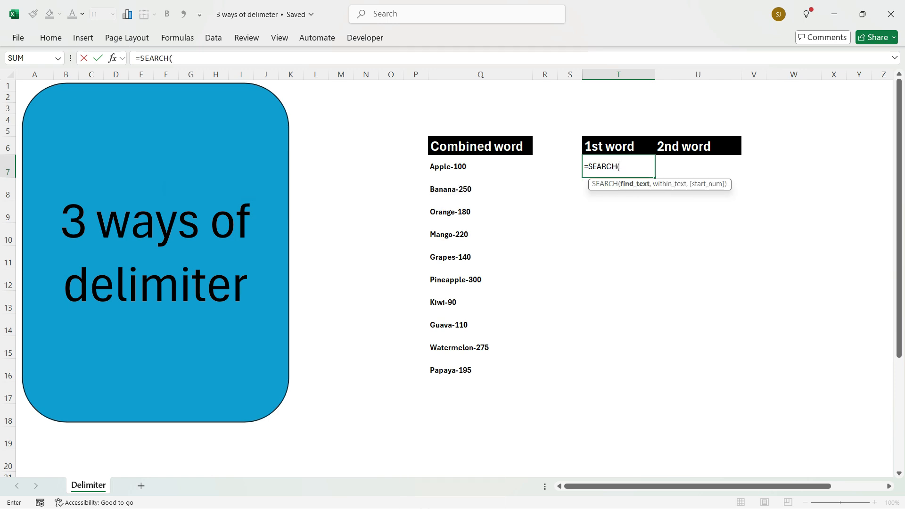
text("-",)
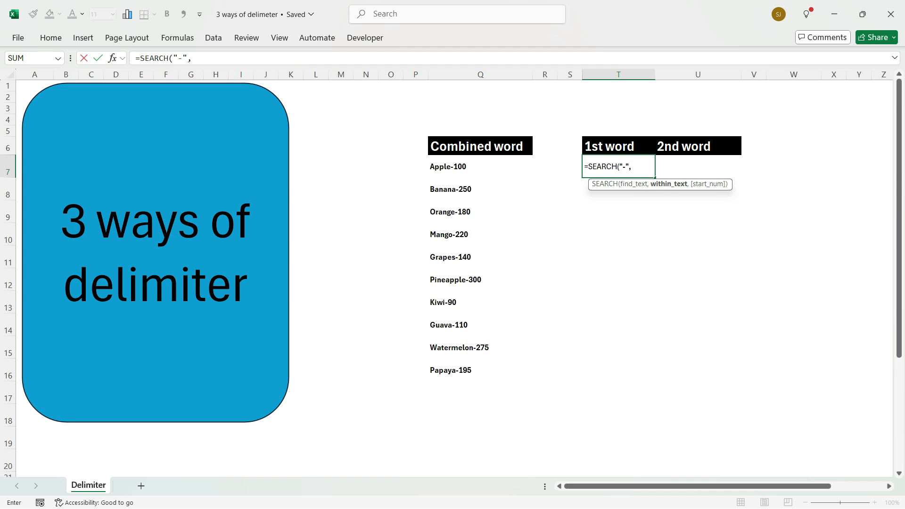
click(480, 166)
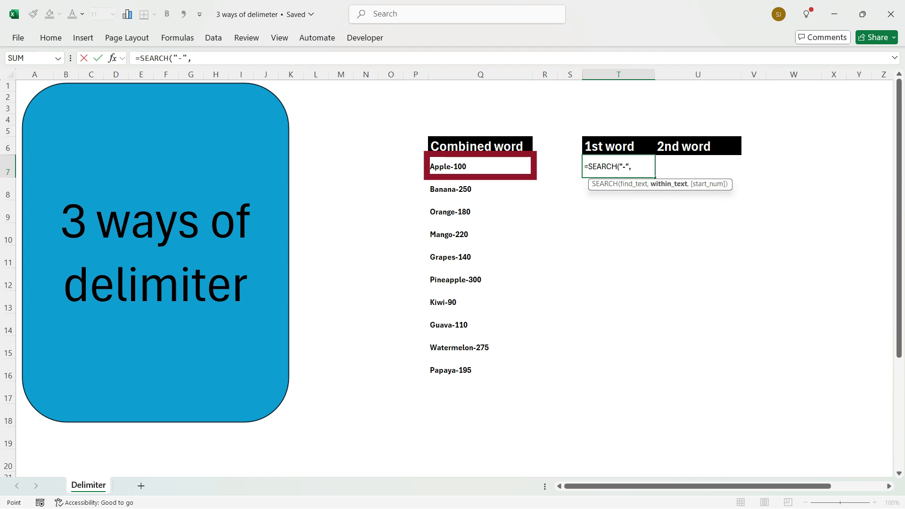
text())
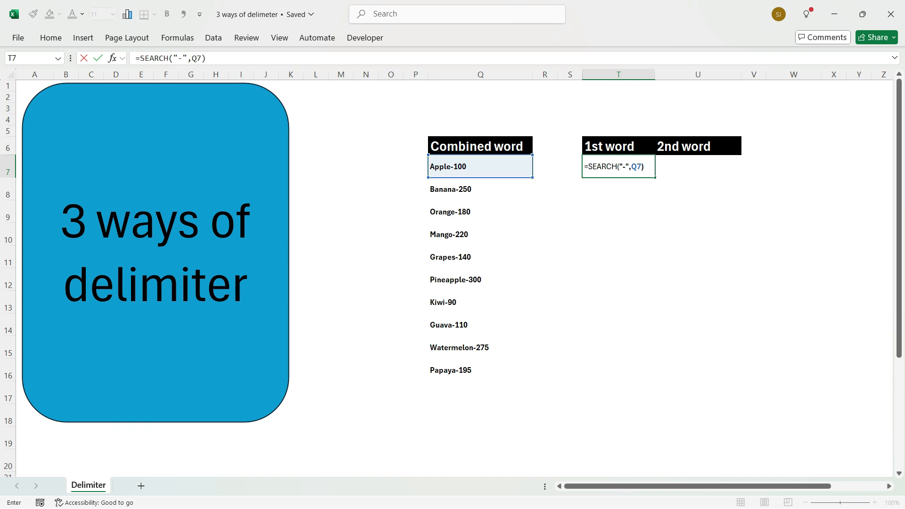
key(Return)
key(Up)
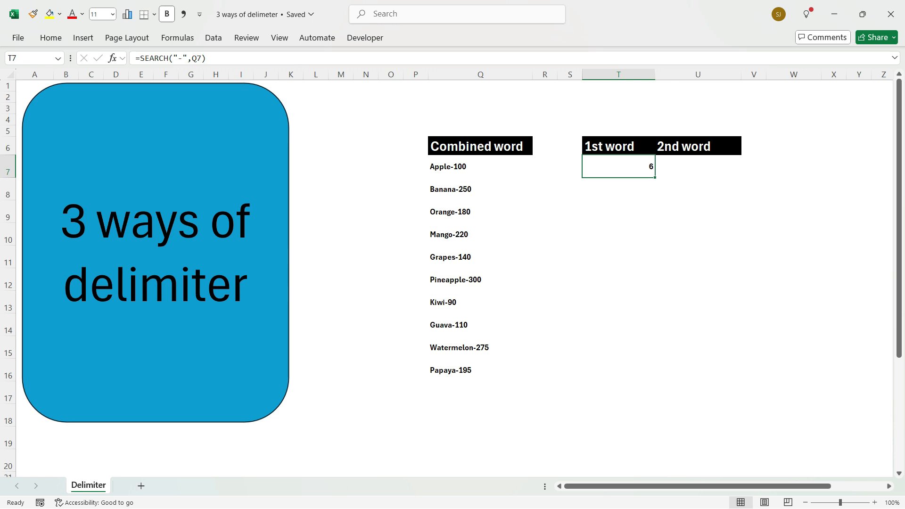
- Wrap the SEARCH formula in T7 with LEFT so it reads =LEFT(Q7,SEARCH("-",Q7))
key(F2)
key(Escape)
key(F2)
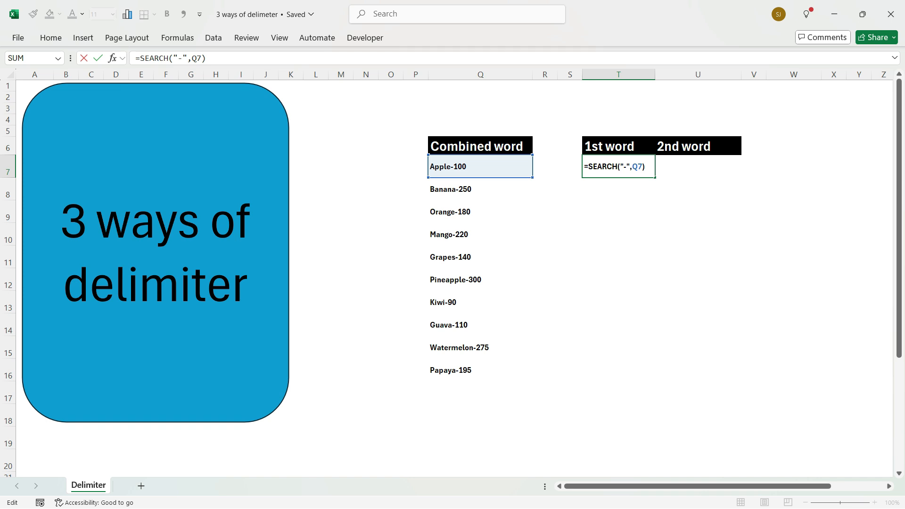
text(lef)
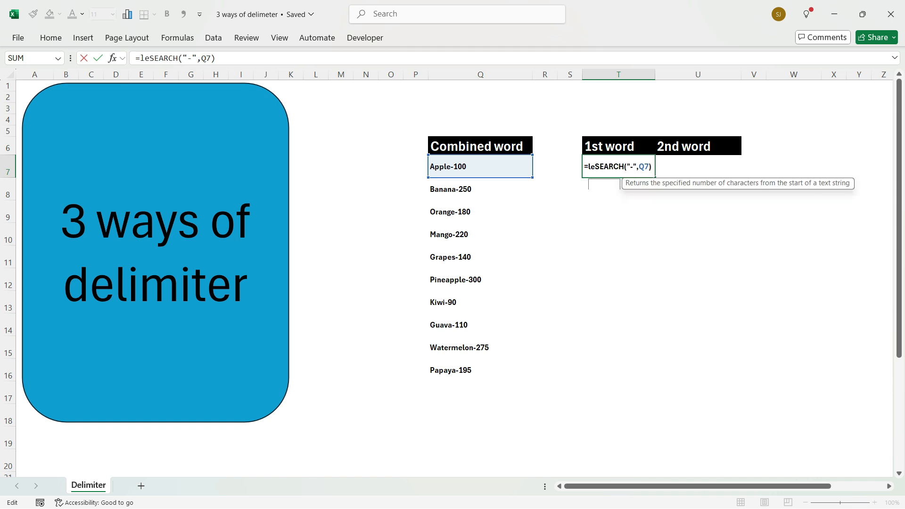
key(Tab)
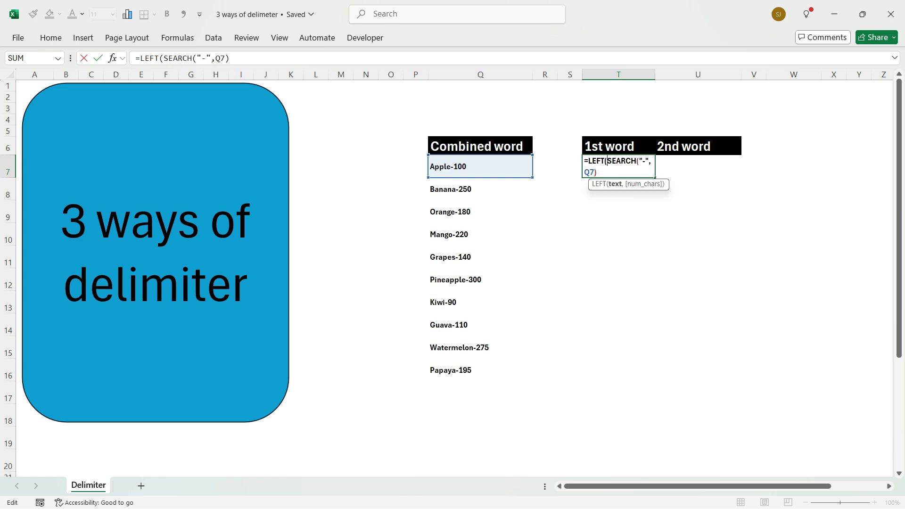
click(480, 166)
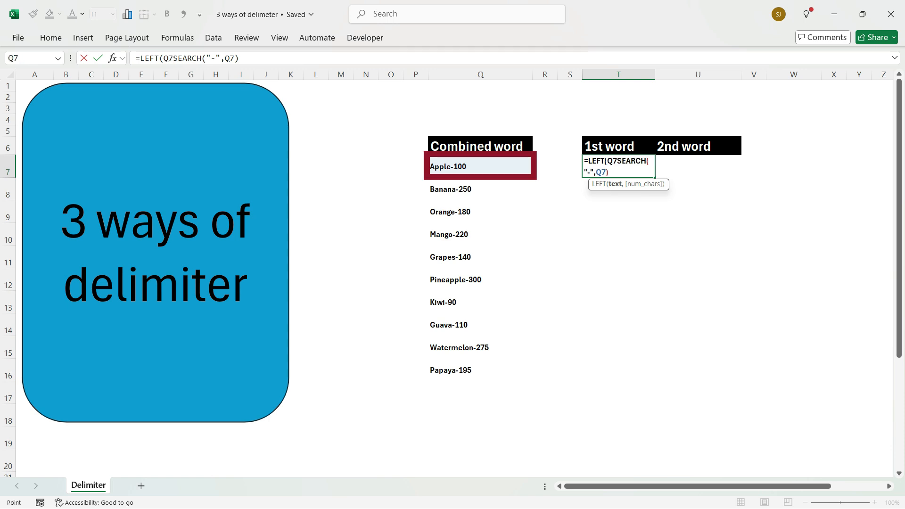
text(,)
key(F2)
text())
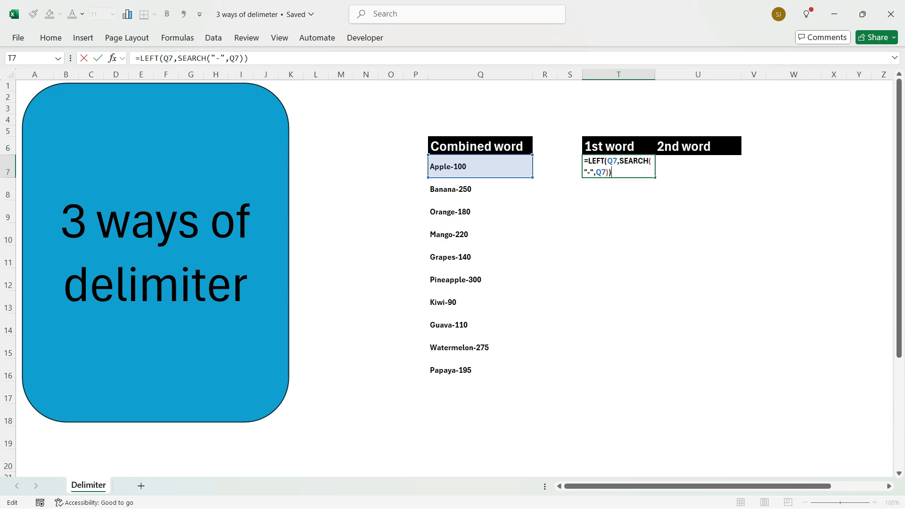
key(Return)
key(Up)
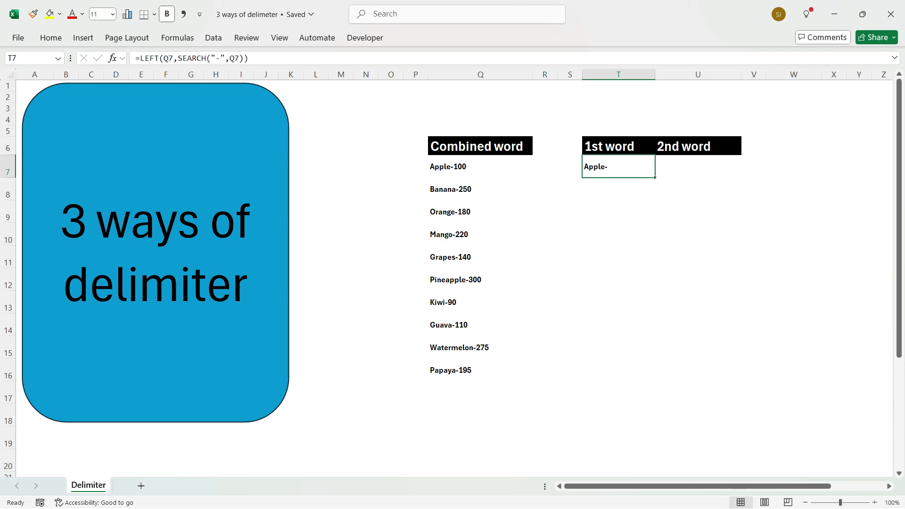
- Subtract 1 from the SEARCH result in T7, making it =LEFT(Q7,SEARCH("-",Q7)-1), and fill the formula down to row 16
key(F2)
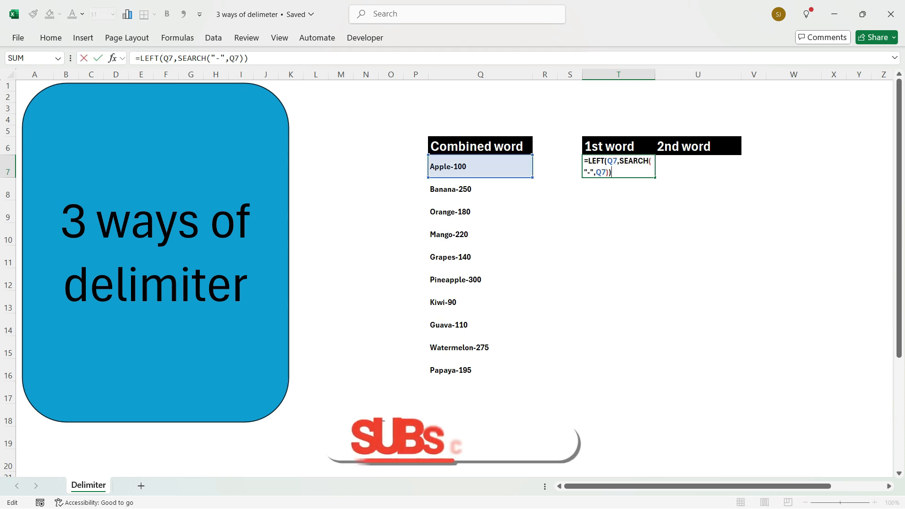
key(Left)
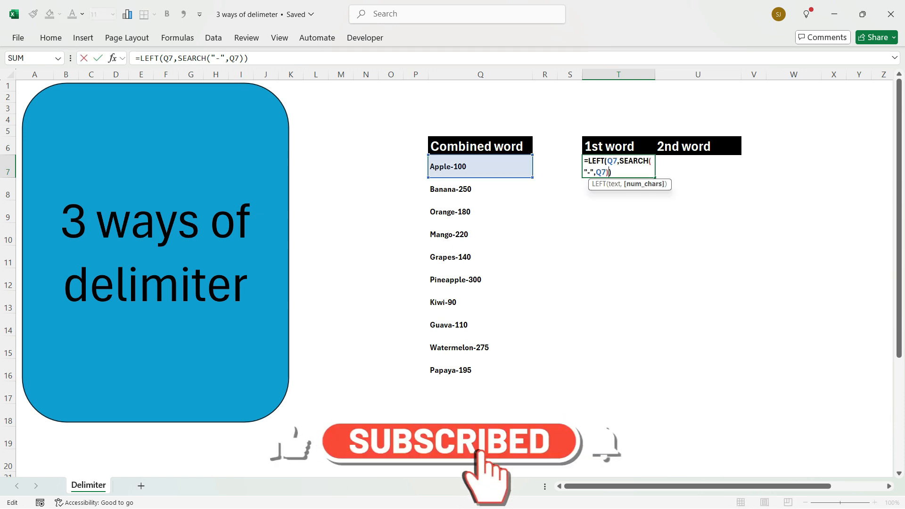
text(-1)
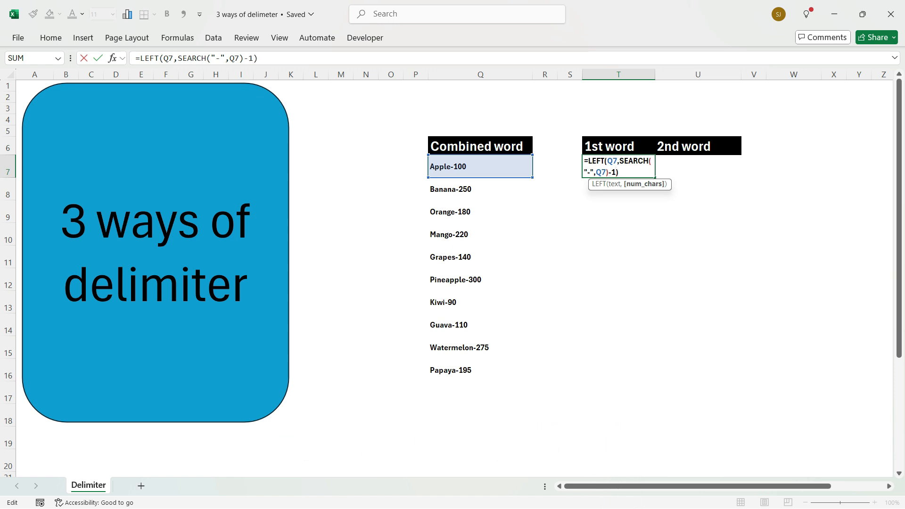
key(Return)
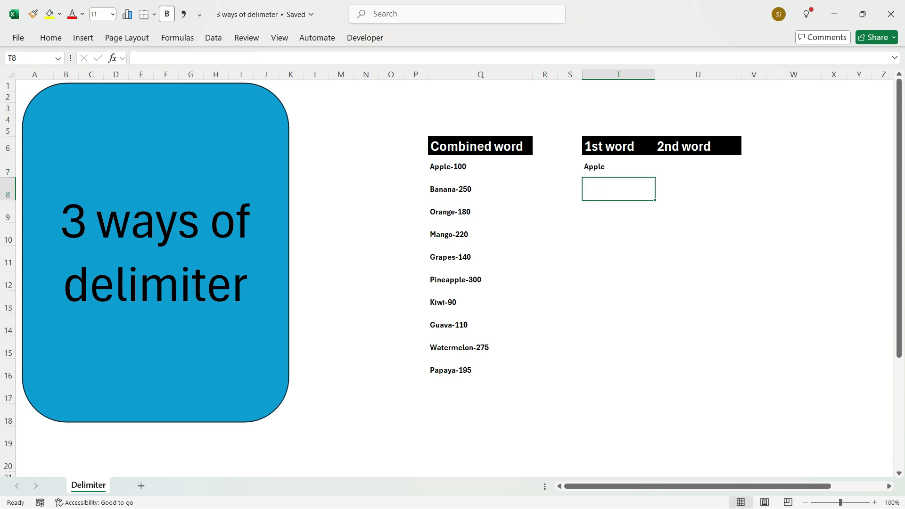
key(Up)
drag(654, 178, 655, 381)
- Enter the formula =SEARCH("-",Q7) in cell U7 to locate the hyphen for the 2nd word column
click(698, 166)
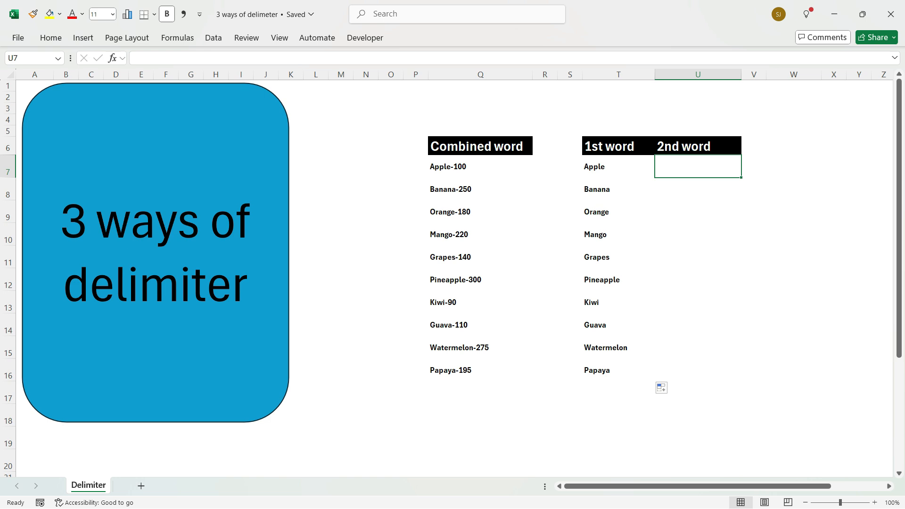
text(=se)
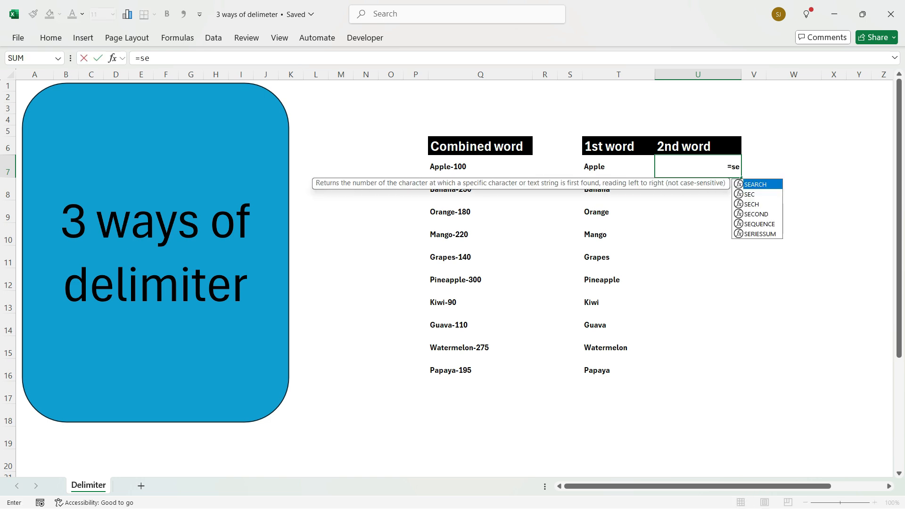
key(Tab)
text("-",)
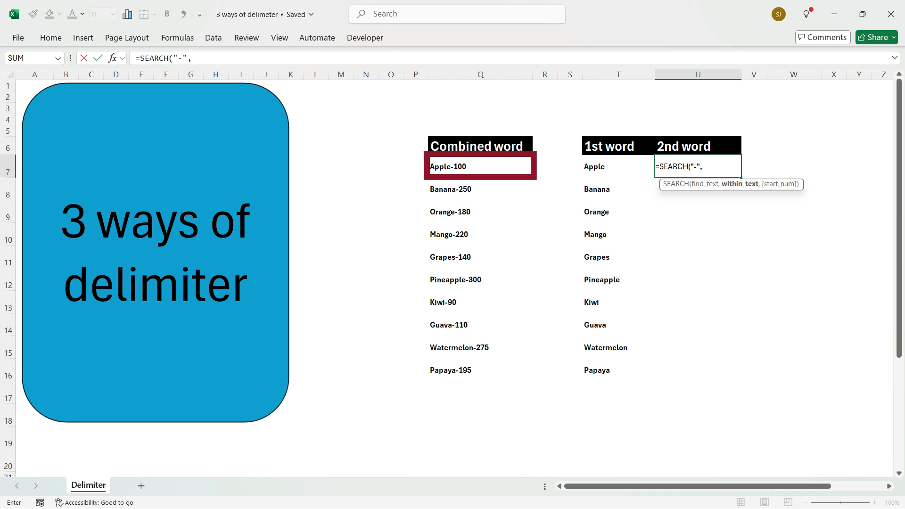
click(480, 166)
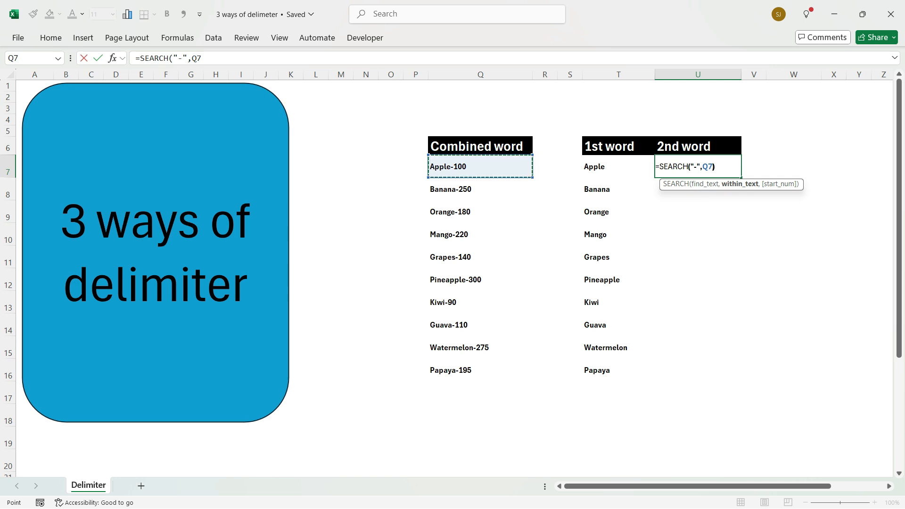
text())
key(Return)
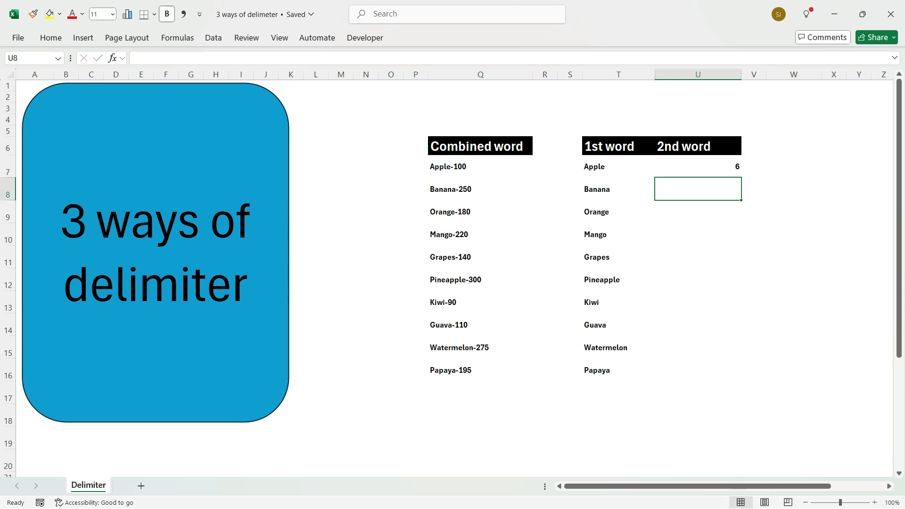
- Extend the U7 formula to =LEN(Q7)-SEARCH("-",Q7) to count the characters after the hyphen
click(698, 166)
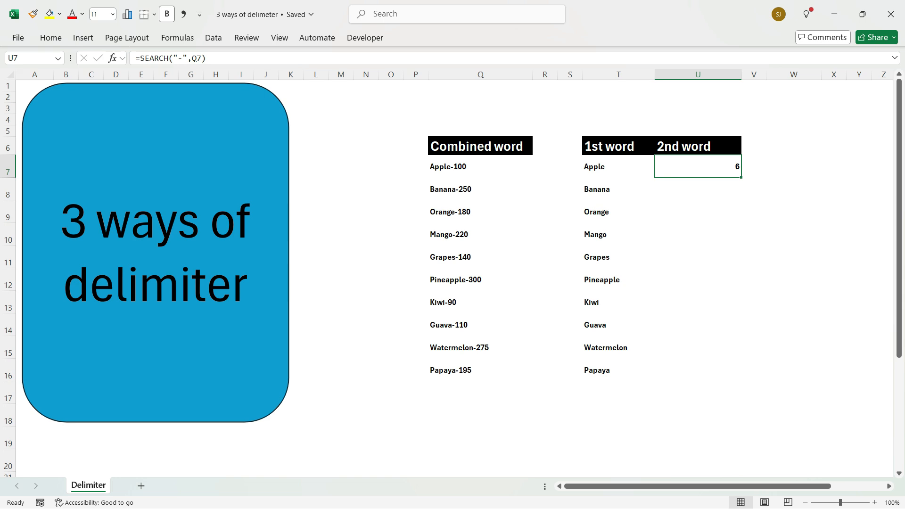
key(F2)
key(Left)
key(Left)
key(Left)
key(Left)
key(Left)
key(Left)
key(Left)
key(Left)
key(Left)
key(Left)
key(Left)
key(Left)
key(Left)
text(len)
key(Tab)
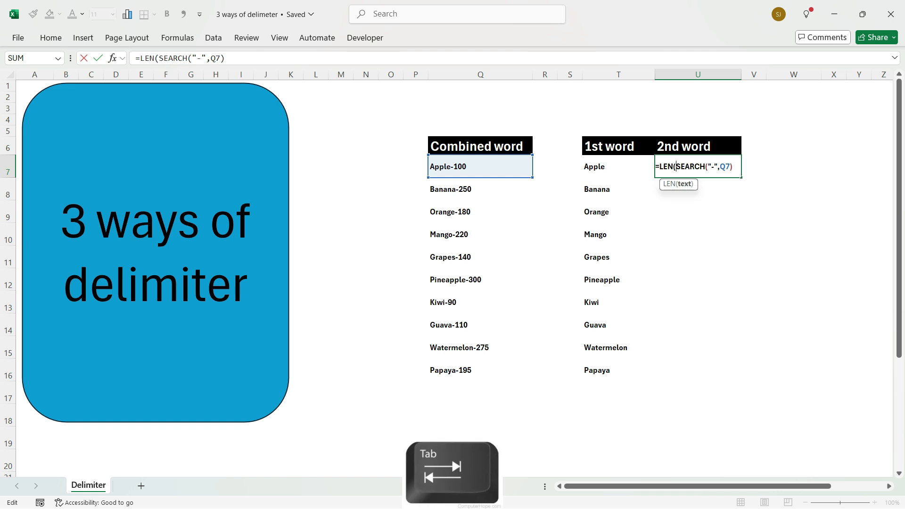
click(481, 167)
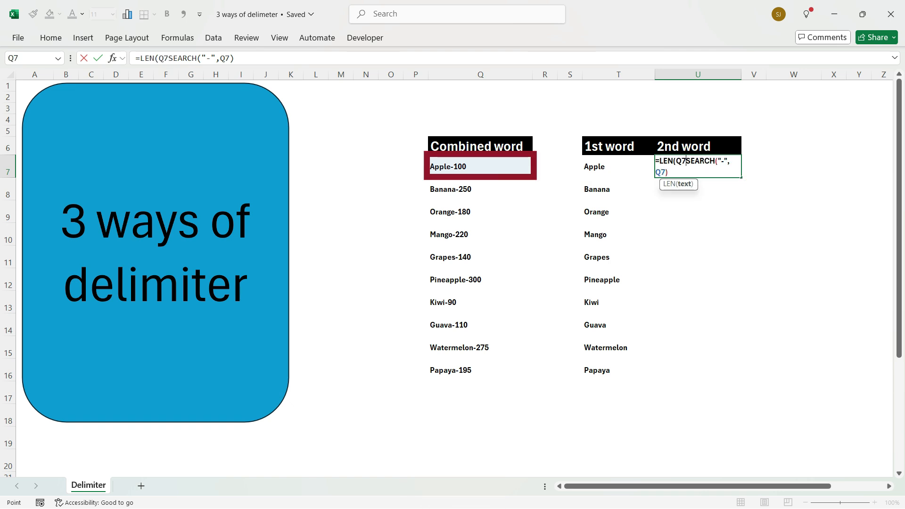
text()-)
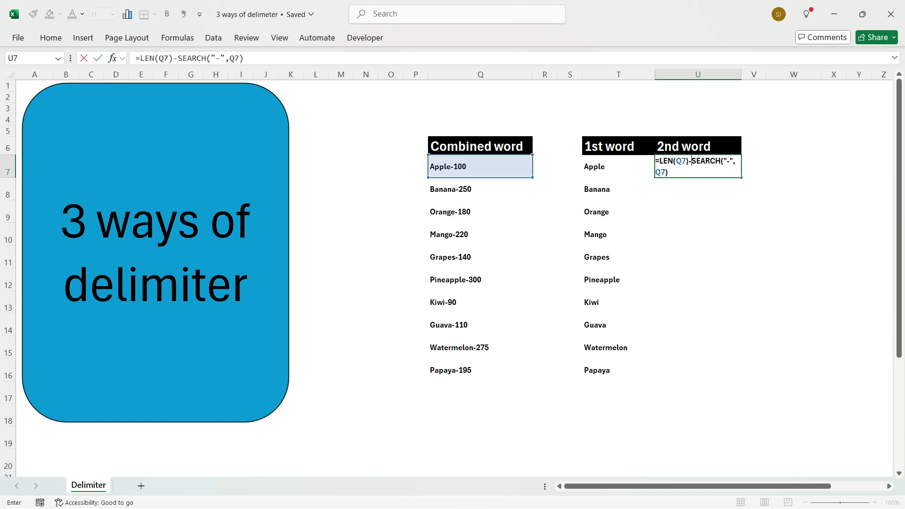
key(Return)
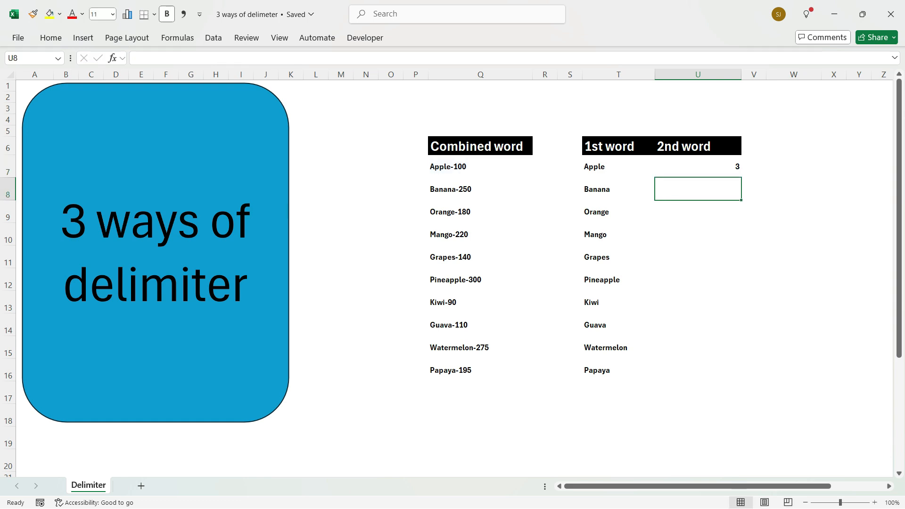
- Wrap the U7 formula with RIGHT so it reads =RIGHT(Q7,LEN(Q7)-SEARCH("-",Q7)), and fill it down to row 16
click(698, 166)
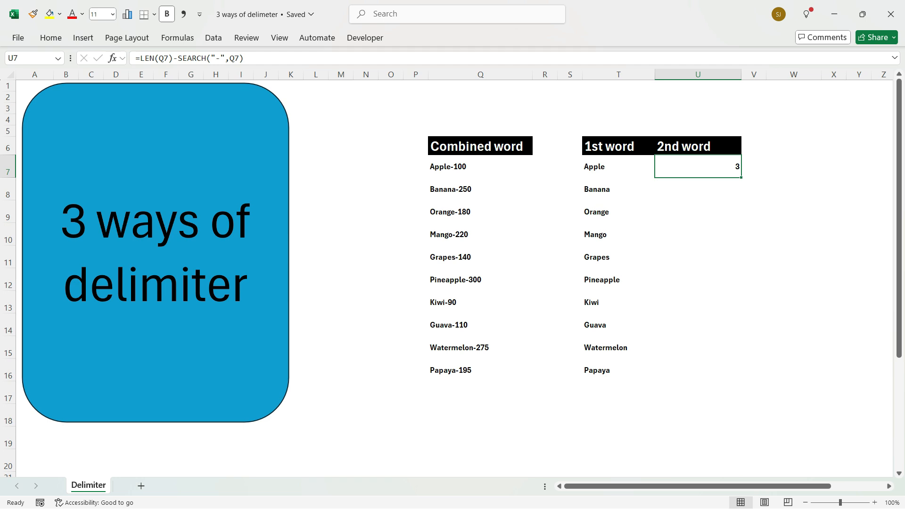
double_click(691, 163)
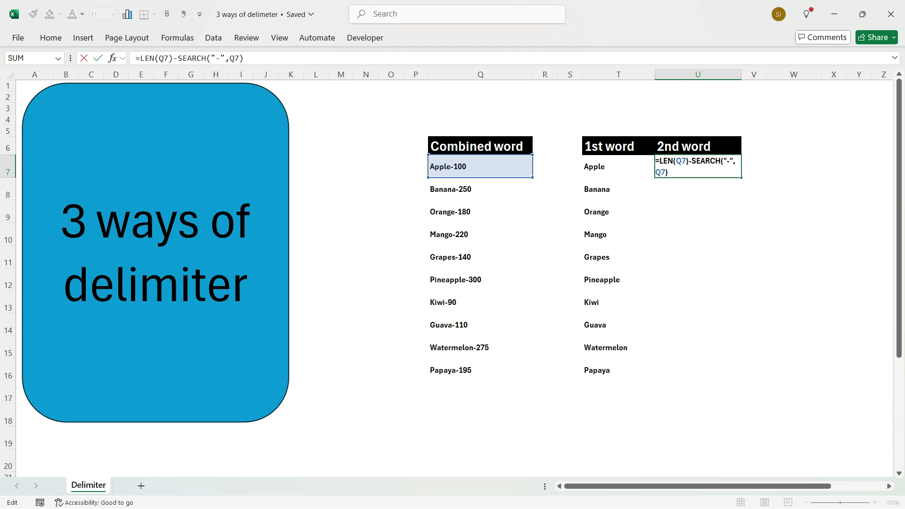
text(rig)
key(Tab)
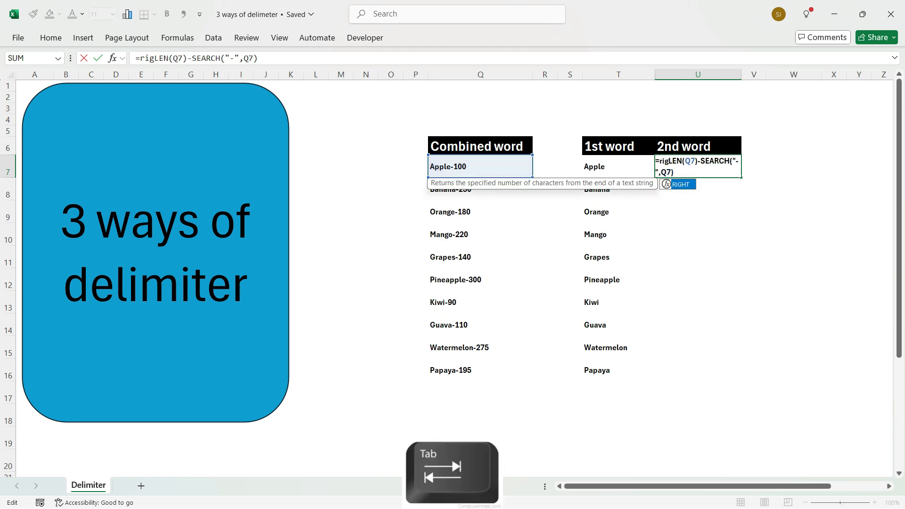
click(480, 167)
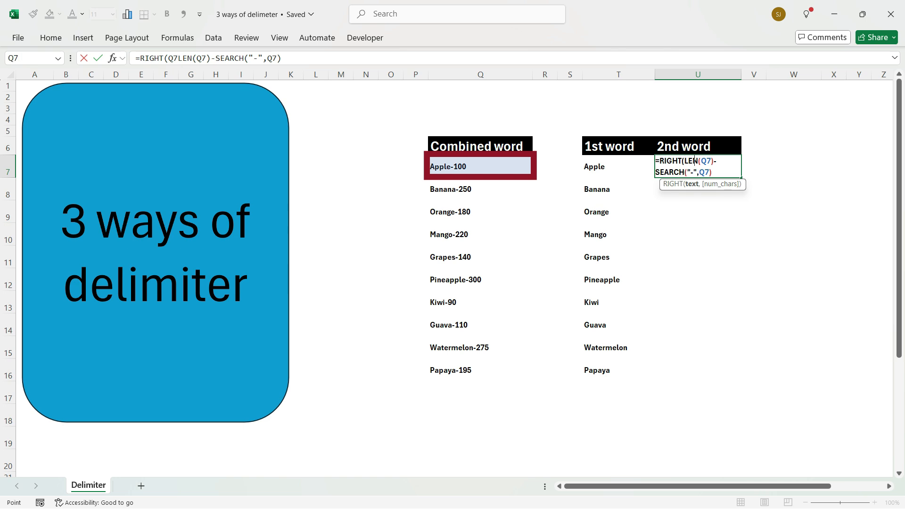
text(,)
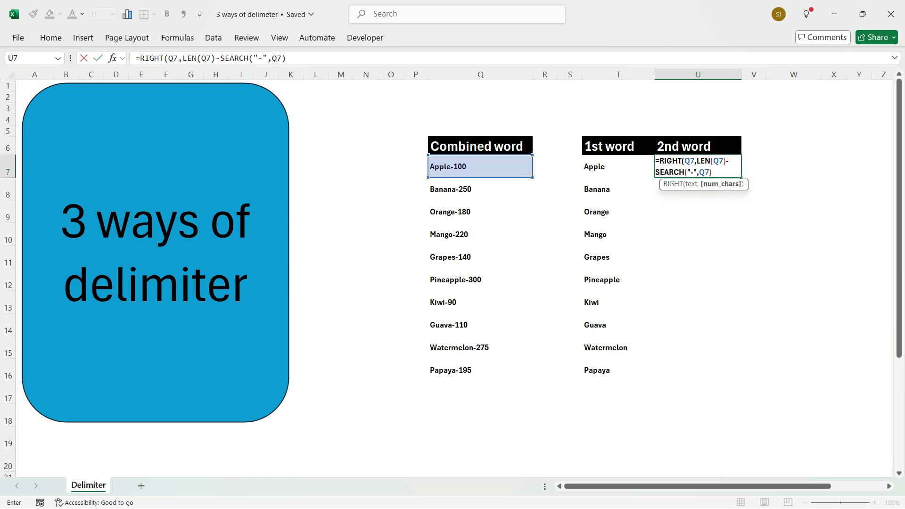
key(F2)
text())
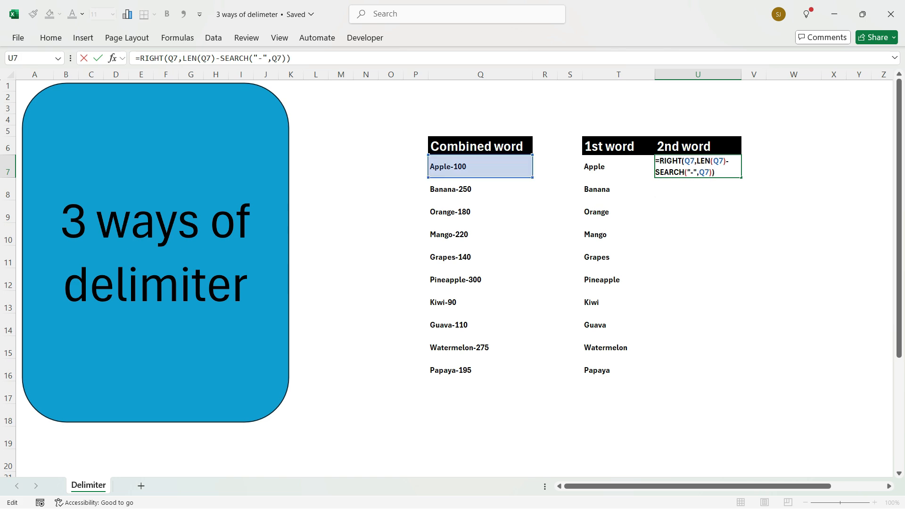
key(Return)
key(Up)
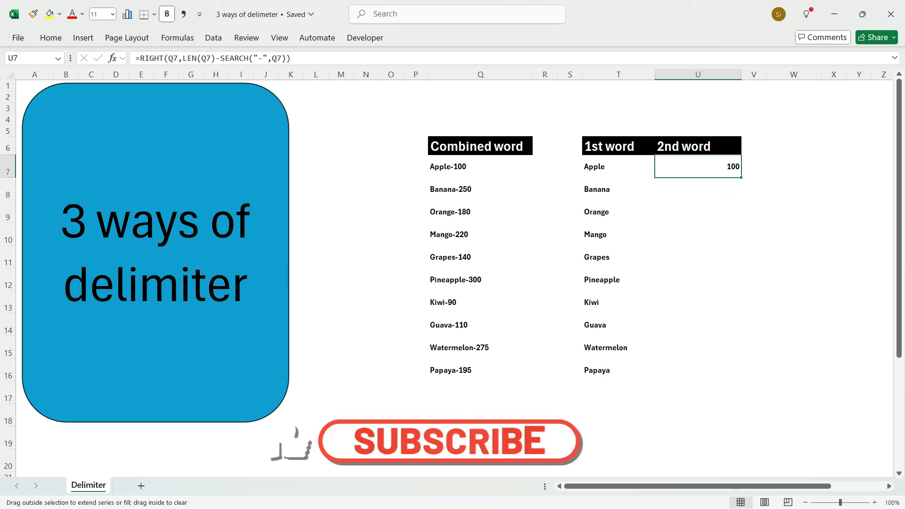
drag(741, 178, 741, 381)
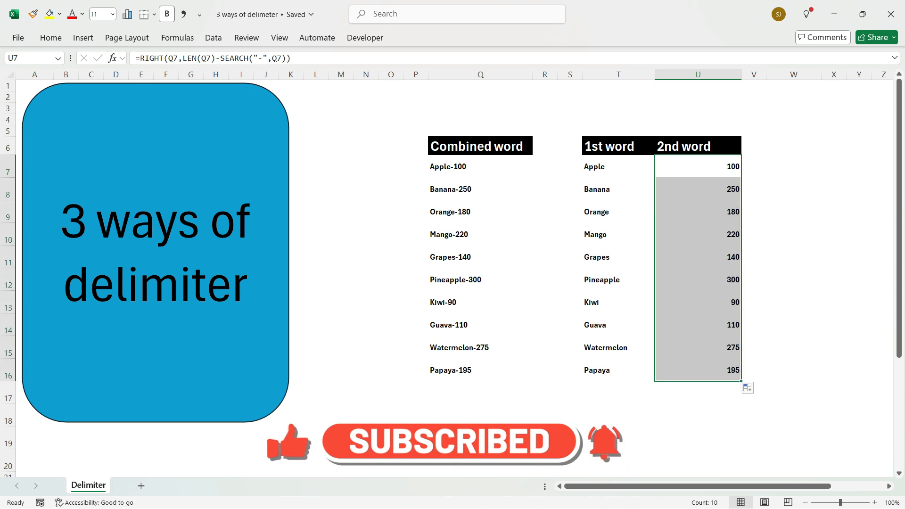